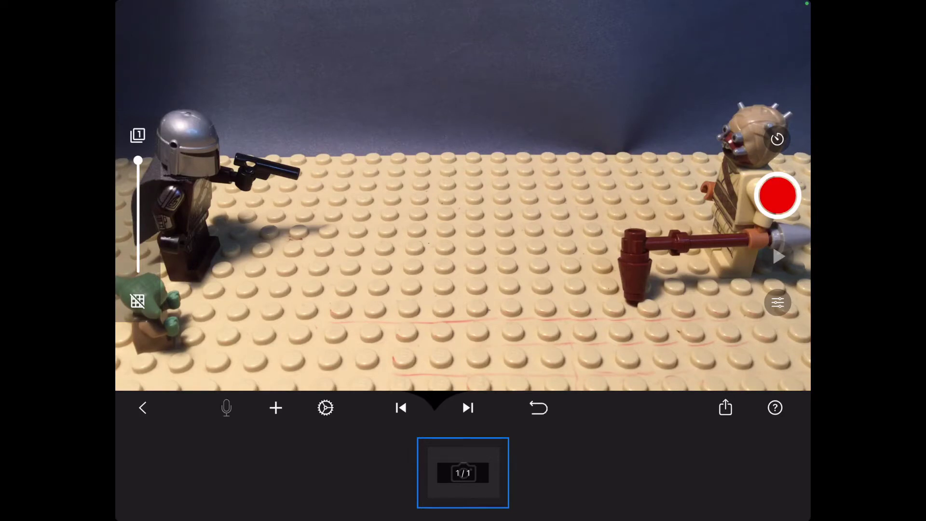
# Step: Capture two frames of the armored figure facing the Tusken Raider, nudging the figure between shots
pyautogui.click(778, 195)
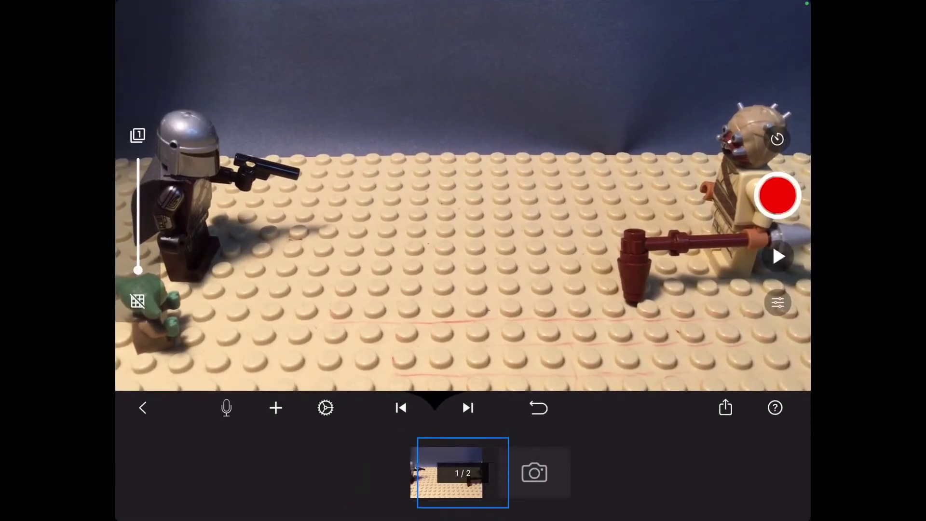
pyautogui.moveTo(463, 473); pyautogui.dragTo(377, 473)
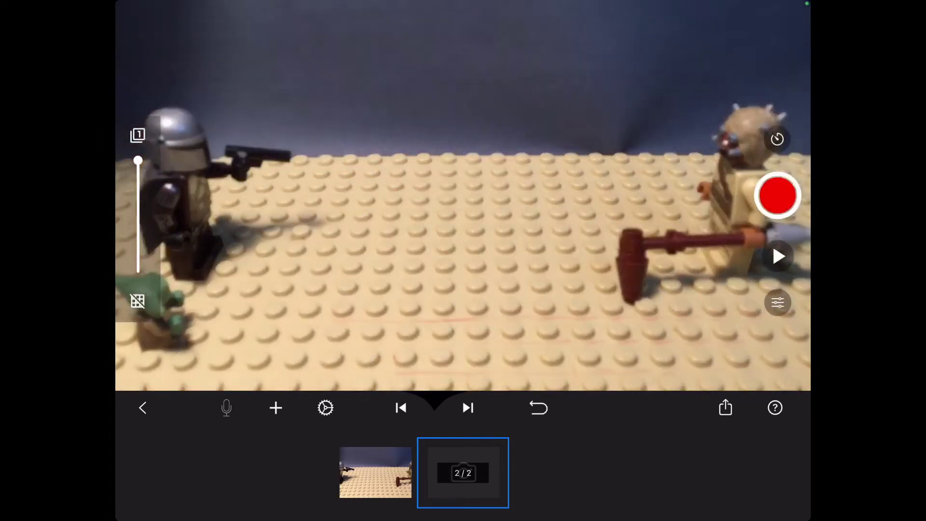
pyautogui.click(778, 195)
pyautogui.hscroll(-2, 464, 472)
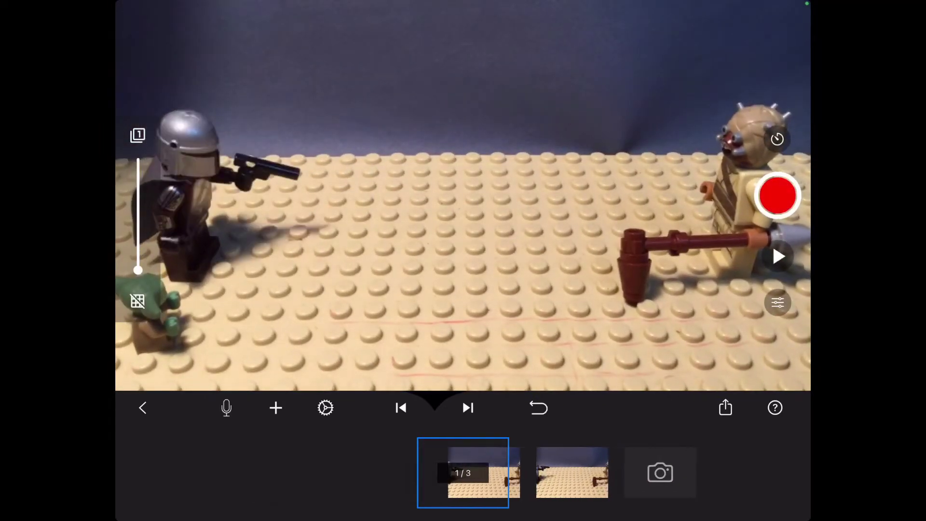
pyautogui.hscroll(2, 463, 472)
pyautogui.hscroll(-1, 463, 472)
pyautogui.hscroll(1, 463, 472)
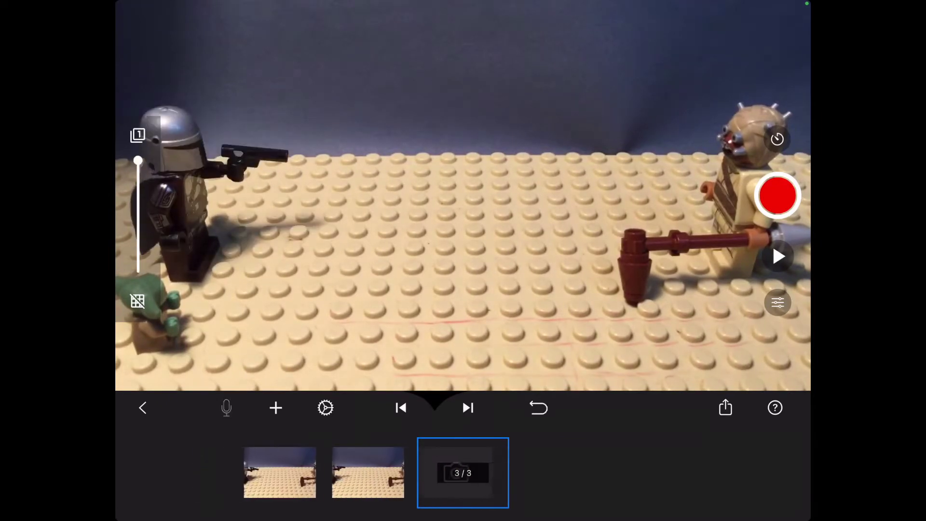
pyautogui.click(276, 407)
# Step: Set the movie speed to 7 FPS and preview the movie so far
pyautogui.click(326, 408)
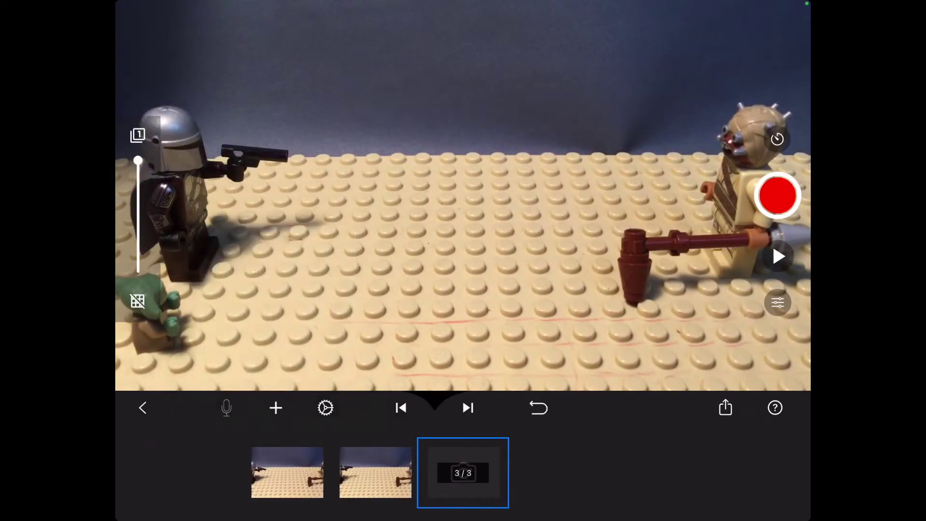
pyautogui.hscroll(2, 463, 409)
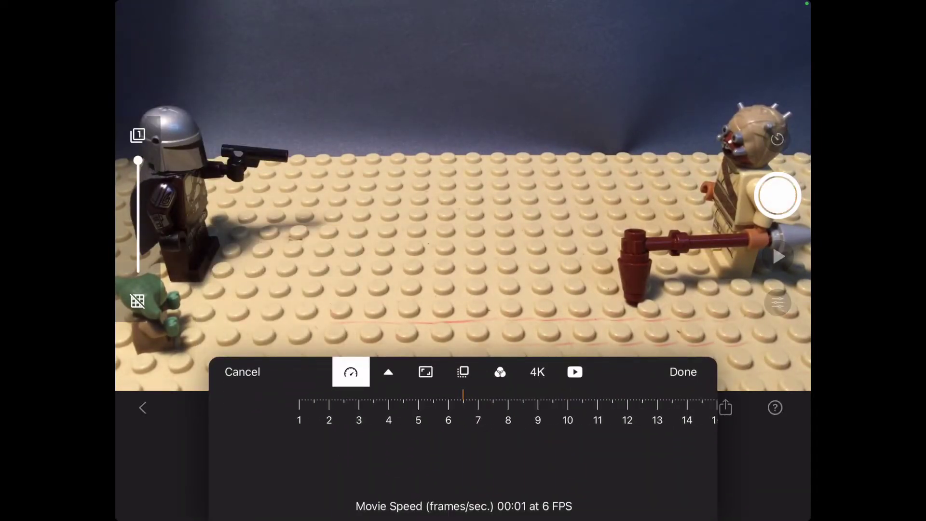
pyautogui.hscroll(1, 463, 409)
pyautogui.hscroll(-1, 463, 409)
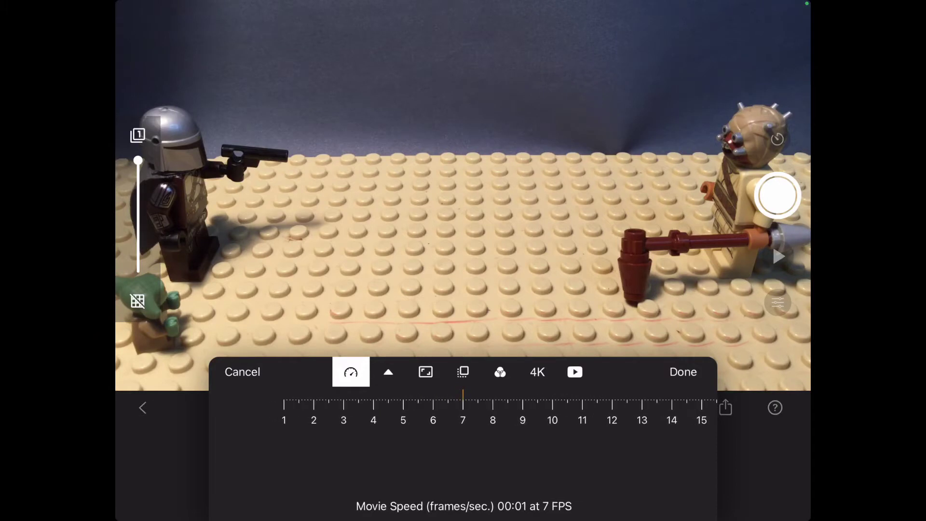
pyautogui.click(683, 372)
pyautogui.click(778, 255)
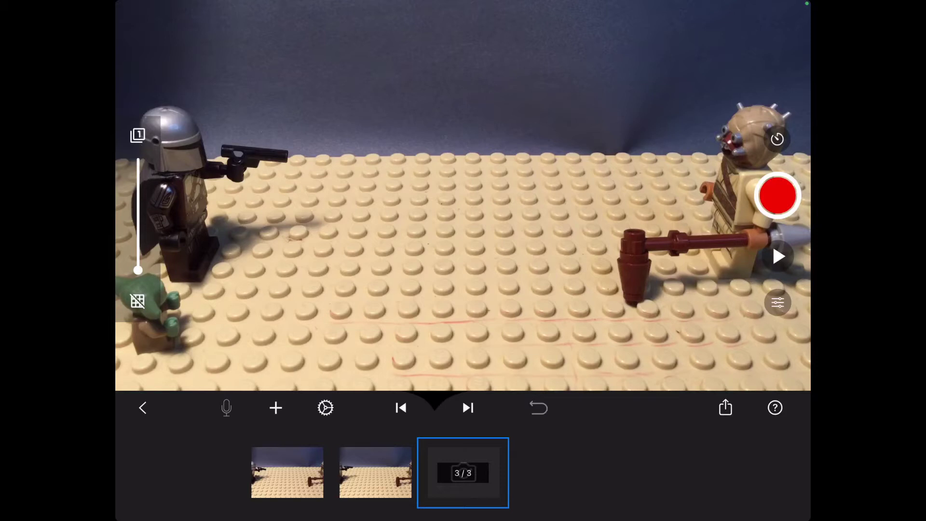
# Step: Capture another frame of the standoff with the bullet's clay support on set
pyautogui.click(779, 195)
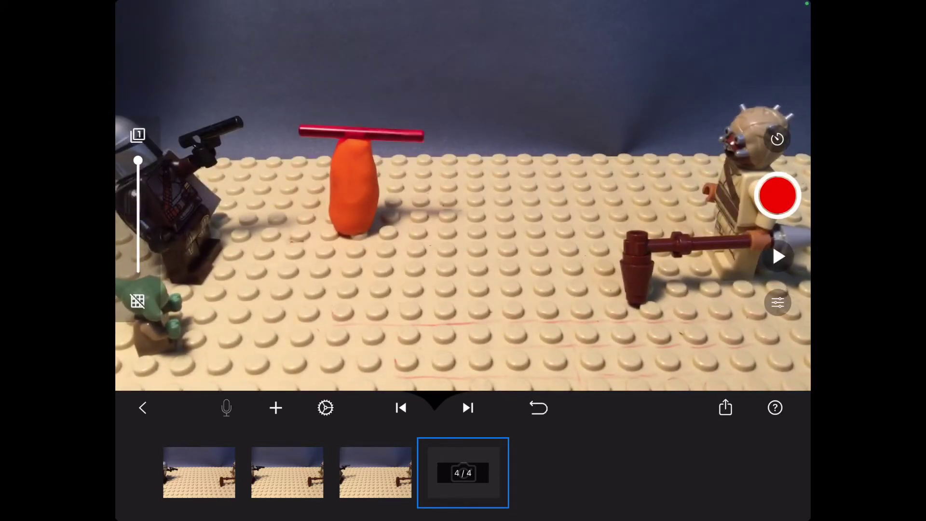
# Step: Capture two frames of the red bullet resting on its orange clay support
pyautogui.click(778, 195)
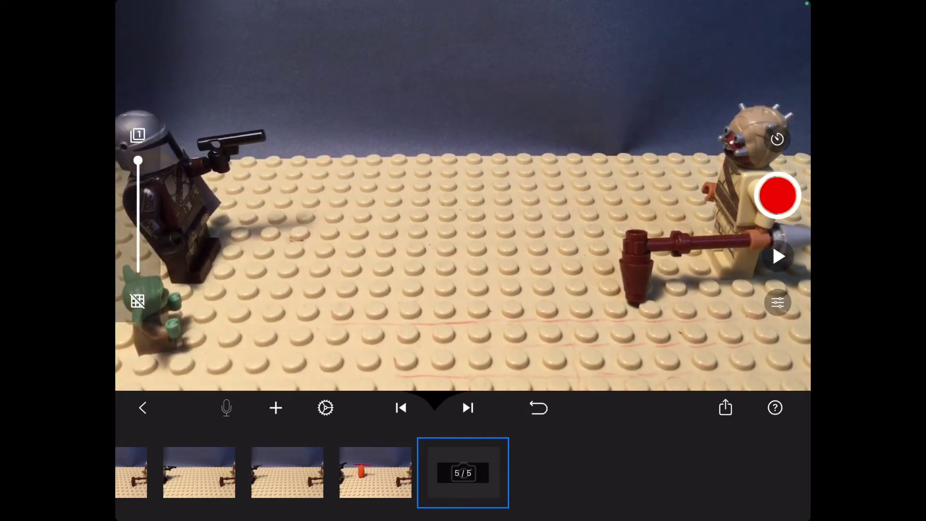
pyautogui.click(777, 195)
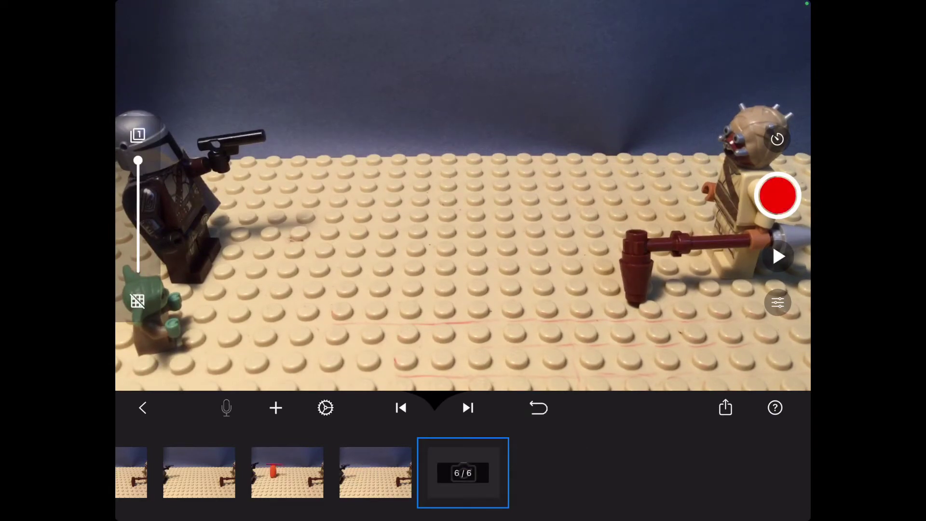
pyautogui.hscroll(-2, 464, 472)
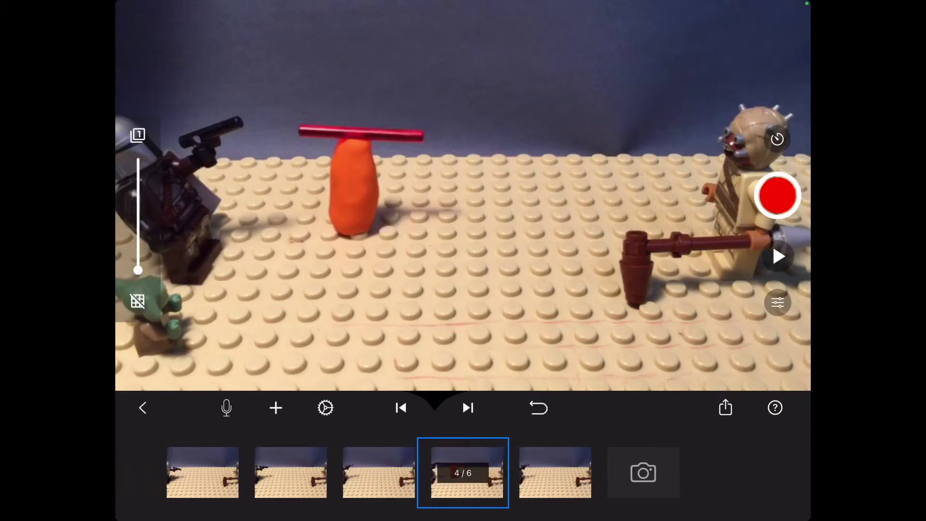
pyautogui.hscroll(1, 464, 473)
pyautogui.hscroll(-1, 463, 472)
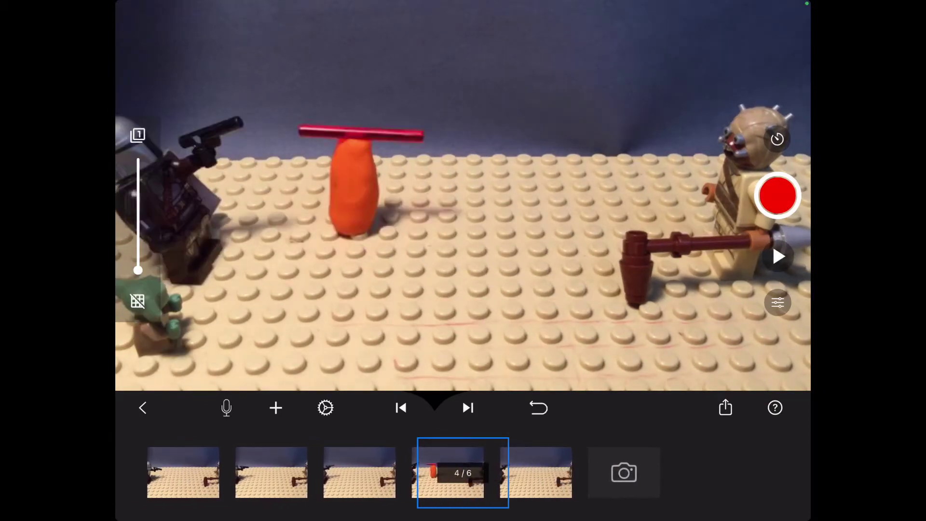
pyautogui.hscroll(-1, 463, 473)
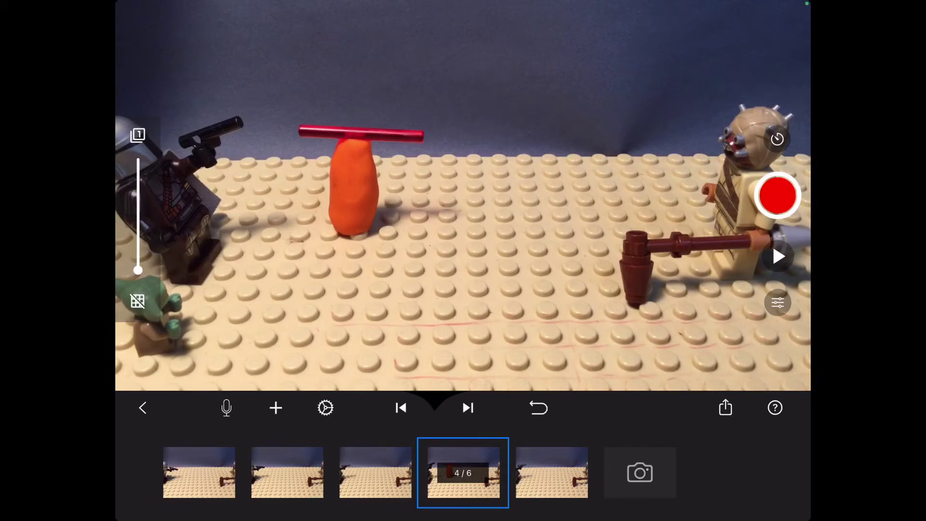
pyautogui.hscroll(2, 463, 473)
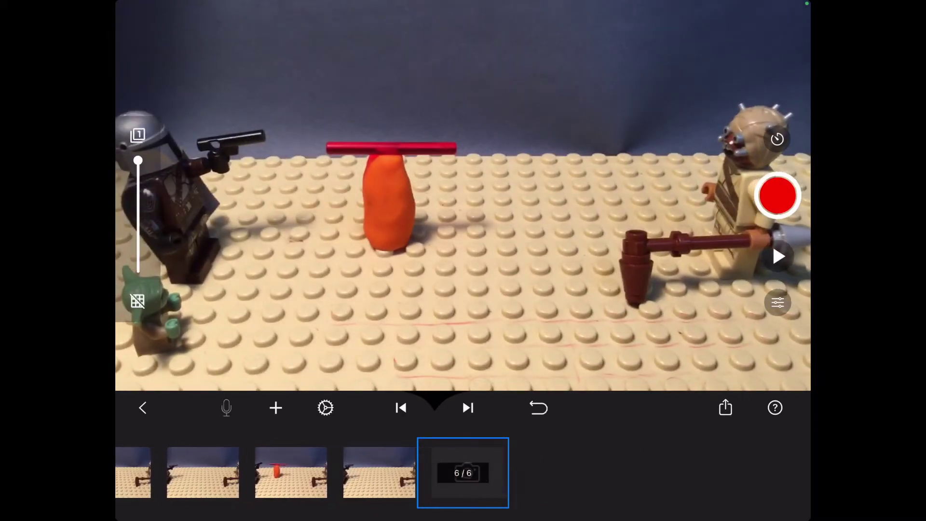
# Step: Capture three frames as the red bullet moves progressively closer to the Tusken Raider
pyautogui.click(464, 472)
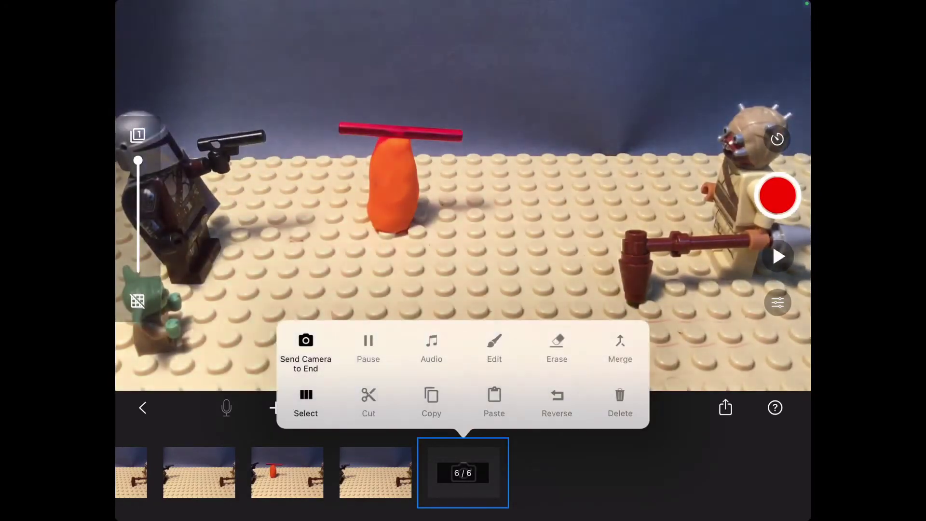
pyautogui.click(463, 473)
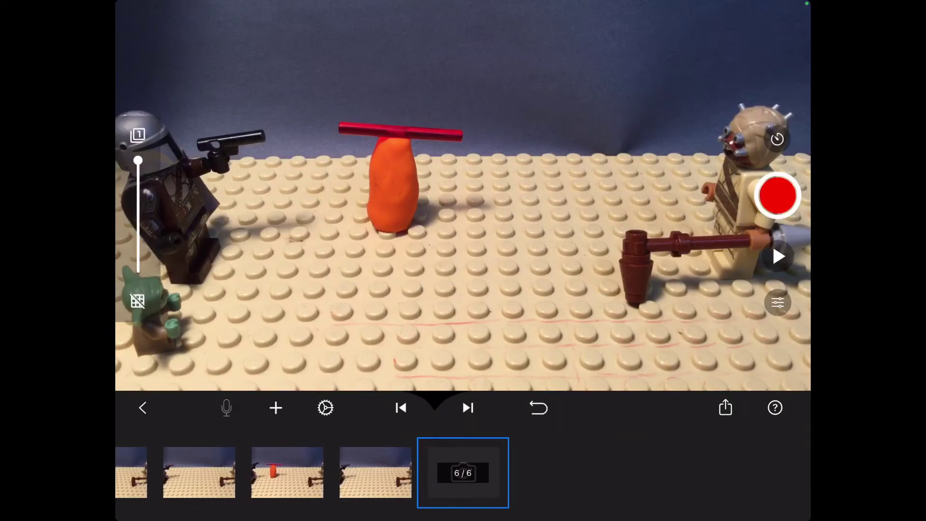
pyautogui.click(779, 195)
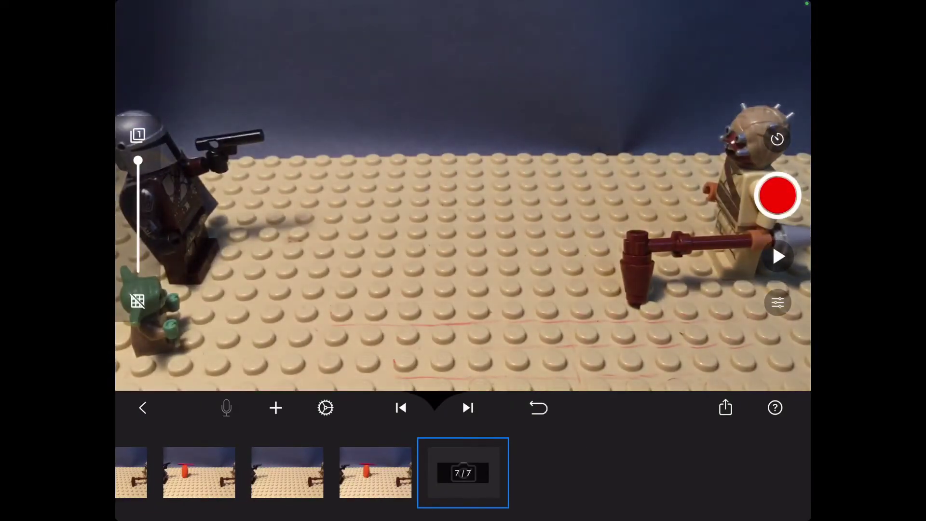
pyautogui.click(778, 195)
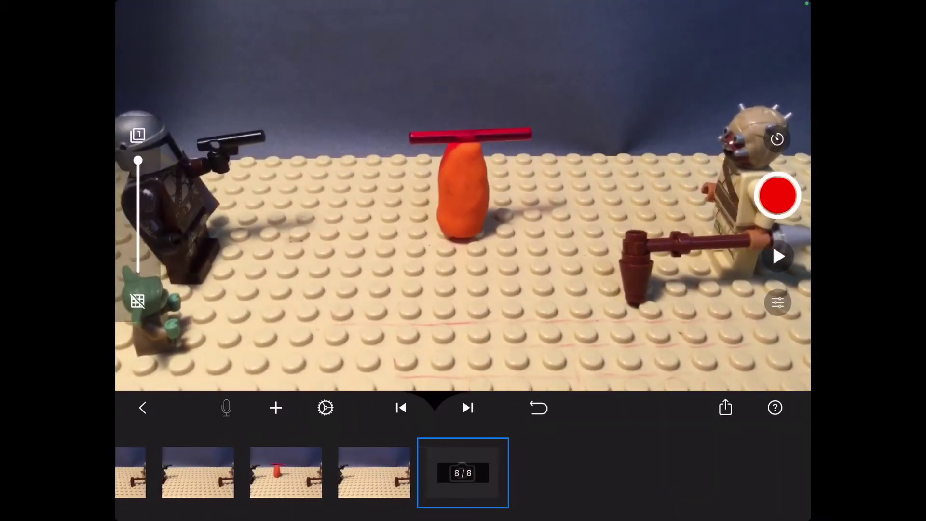
pyautogui.click(779, 196)
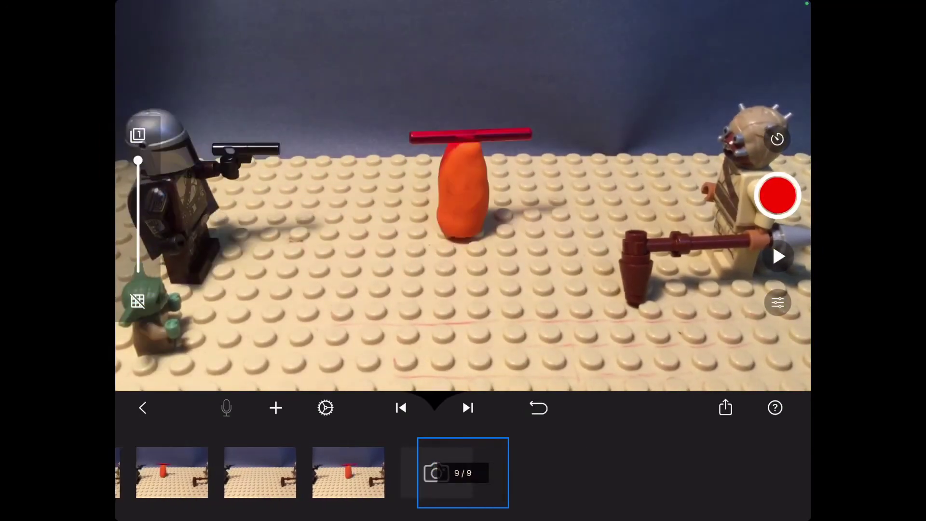
# Step: Replay the movie twice, then capture three frames of the bullet nearing the target
pyautogui.click(778, 255)
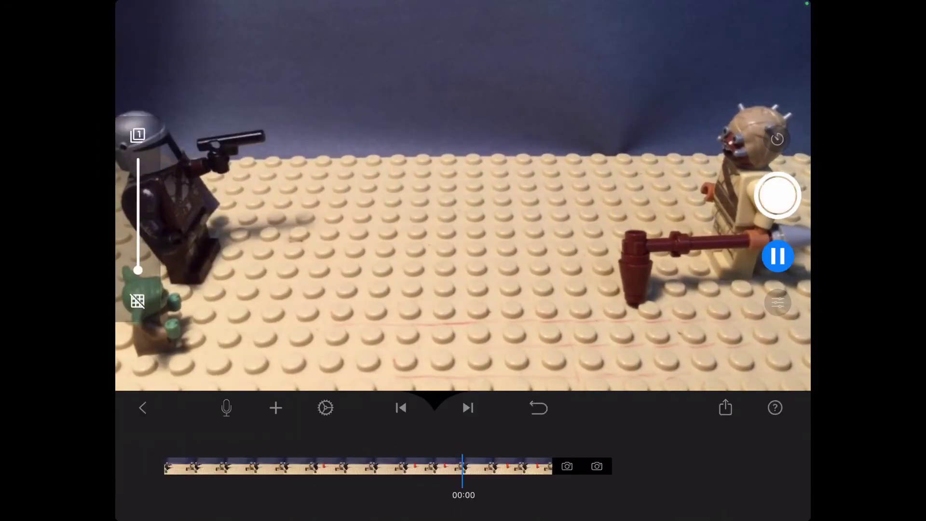
pyautogui.click(778, 256)
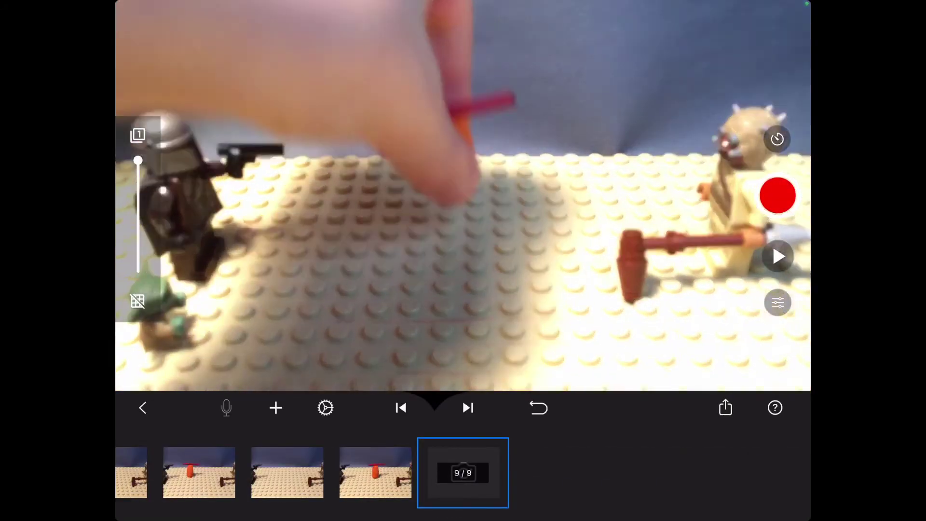
pyautogui.click(777, 196)
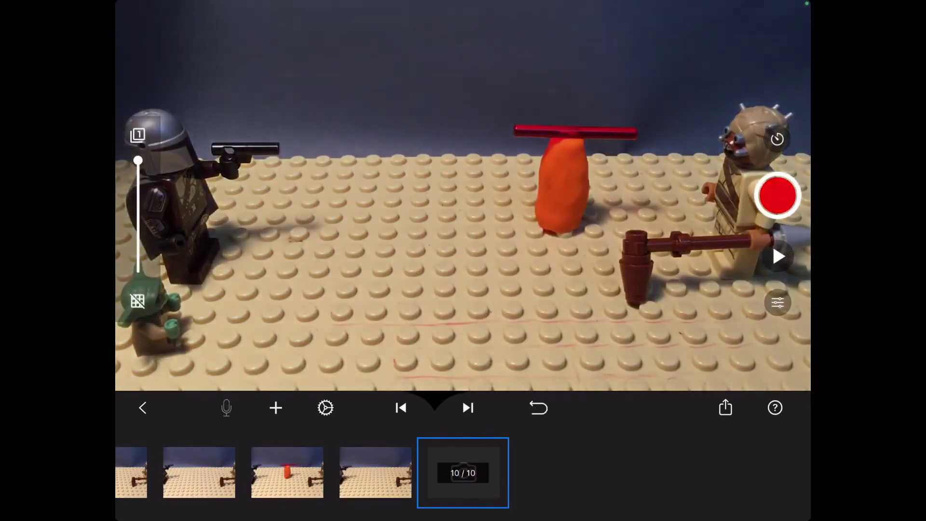
pyautogui.click(779, 196)
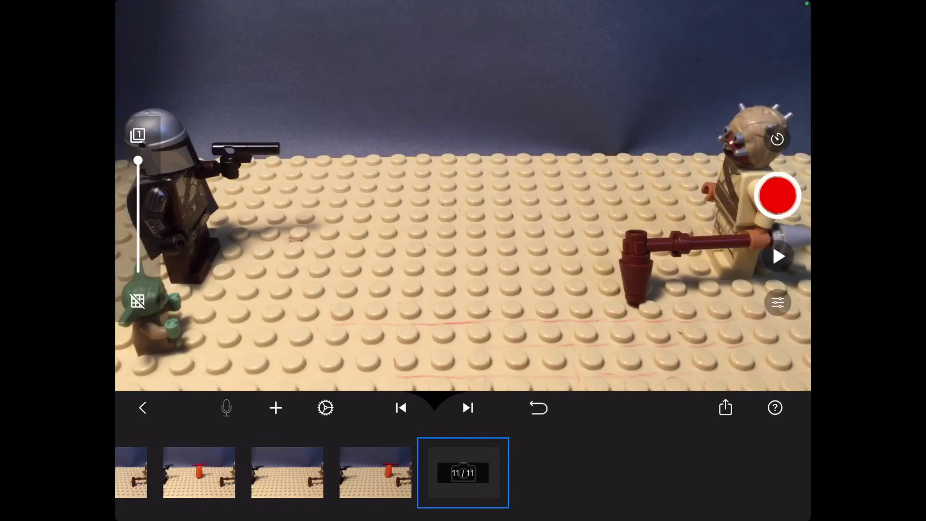
pyautogui.click(778, 196)
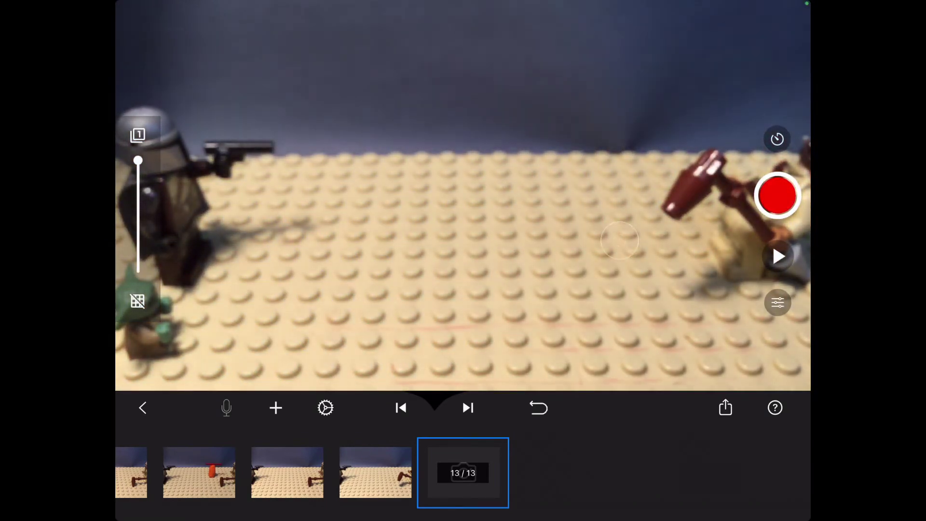
# Step: Refocus on the armored figure and capture three more frames of the scene
pyautogui.click(193, 170)
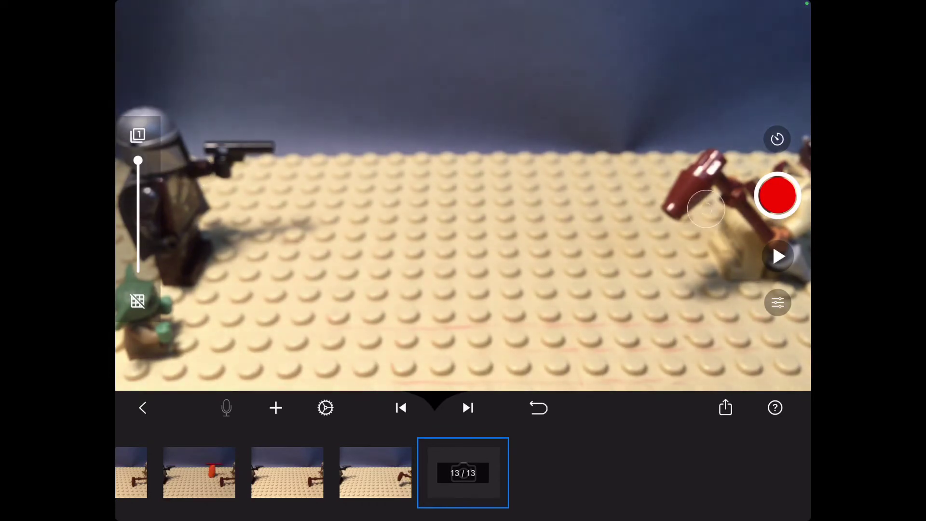
pyautogui.click(777, 196)
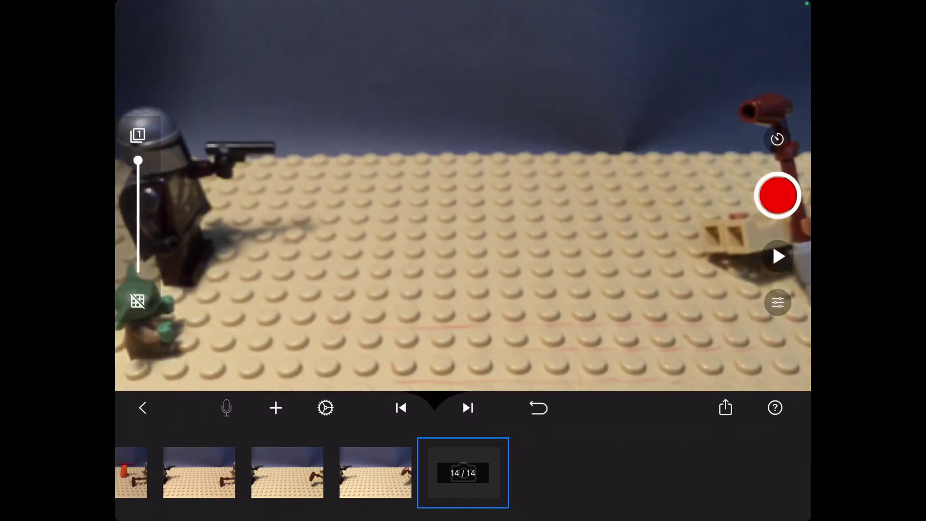
pyautogui.moveTo(239, 472); pyautogui.dragTo(680, 472)
pyautogui.moveTo(464, 473); pyautogui.dragTo(217, 472)
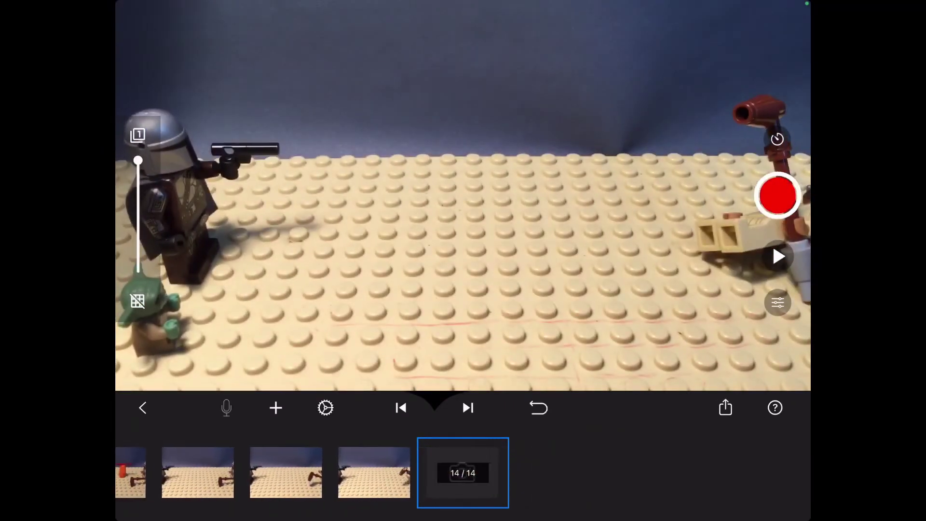
pyautogui.click(778, 195)
pyautogui.click(777, 195)
# Step: Retouch frame 4, erasing the orange clay beneath the red bar
pyautogui.moveTo(289, 473); pyautogui.dragTo(724, 472)
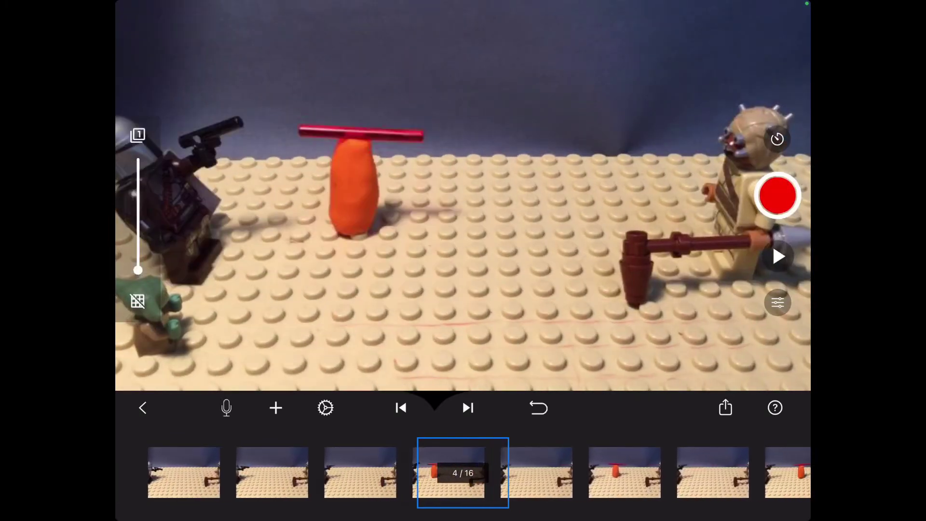
pyautogui.moveTo(362, 472); pyautogui.dragTo(652, 473)
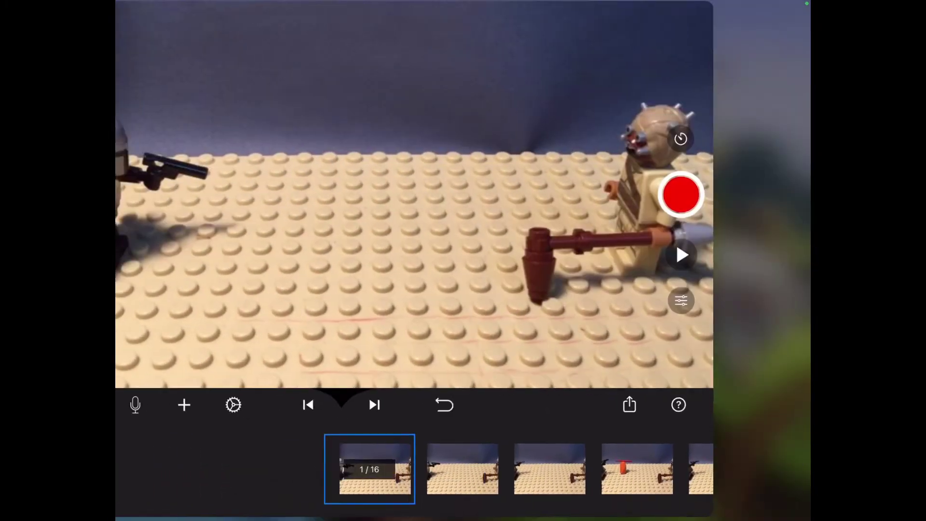
pyautogui.moveTo(550, 473); pyautogui.dragTo(389, 472)
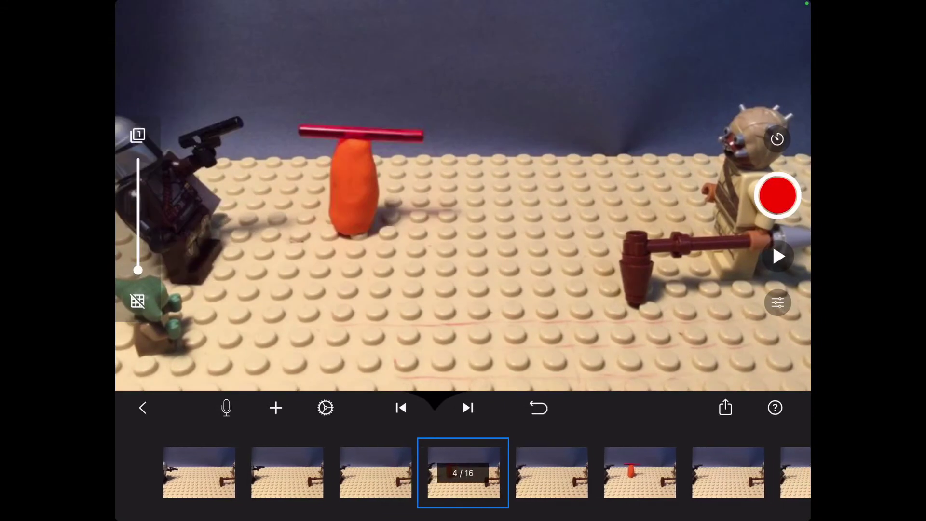
pyautogui.click(463, 472)
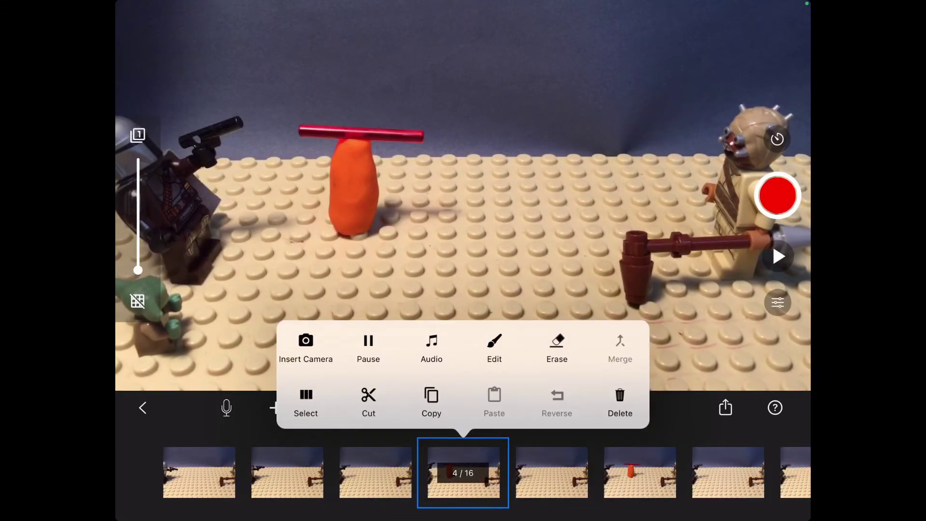
pyautogui.click(495, 348)
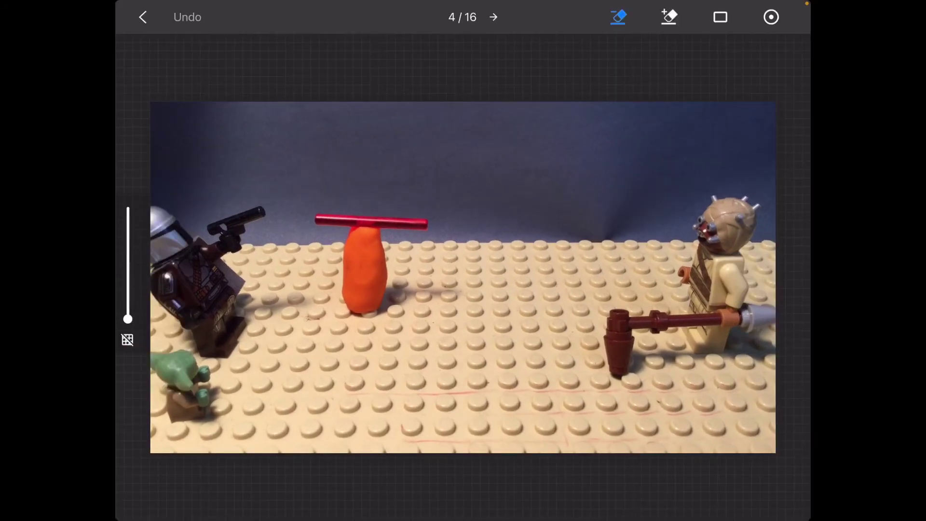
pyautogui.moveTo(355, 286)
pyautogui.mouseDown()
pyautogui.moveTo(391, 286)
pyautogui.moveTo(354, 299)
pyautogui.moveTo(394, 315)
pyautogui.moveTo(340, 315)
pyautogui.moveTo(434, 291)
pyautogui.moveTo(459, 296)
pyautogui.mouseUp()
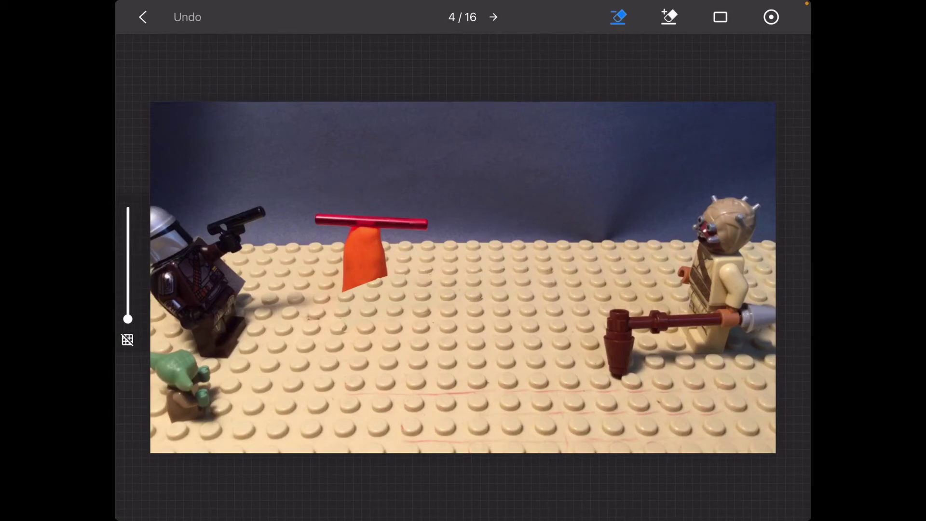
pyautogui.moveTo(364, 274)
pyautogui.mouseDown()
pyautogui.moveTo(388, 275)
pyautogui.moveTo(390, 246)
pyautogui.moveTo(372, 234)
pyautogui.mouseUp()
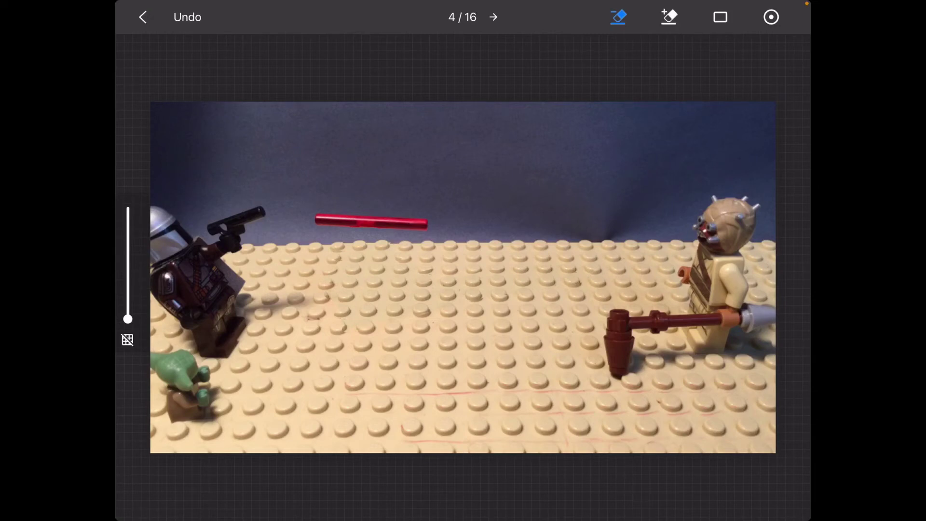
pyautogui.click(143, 16)
# Step: Delete frame 5 from the filmstrip
pyautogui.click(468, 407)
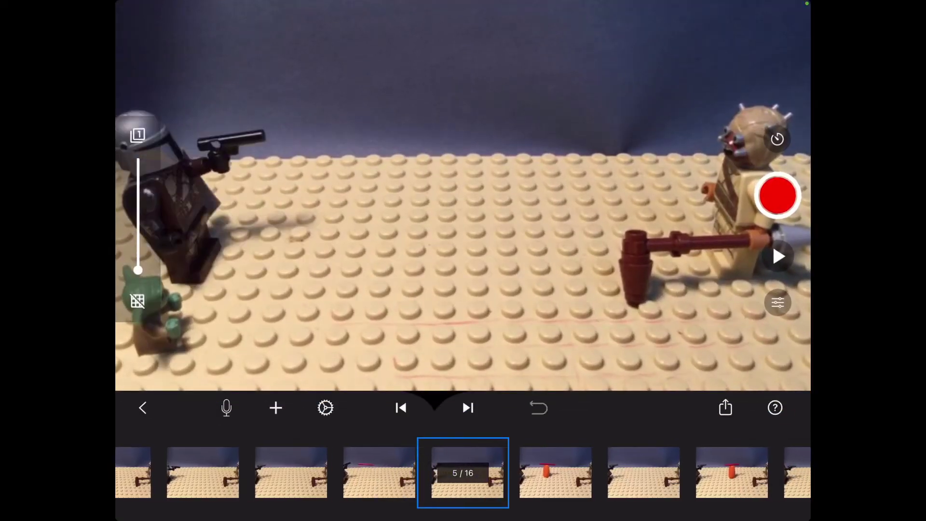
pyautogui.click(462, 473)
pyautogui.click(620, 403)
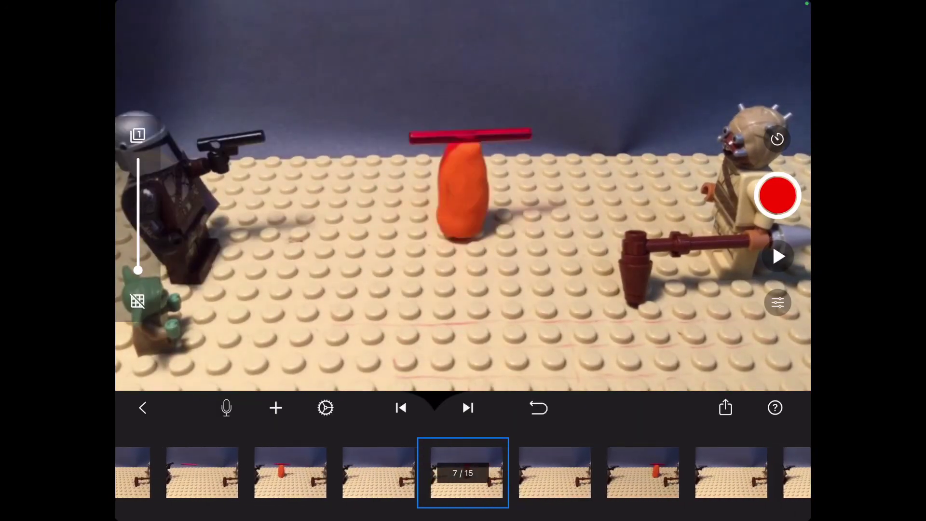
pyautogui.hscroll(3, 463, 473)
pyautogui.hscroll(-1, 463, 473)
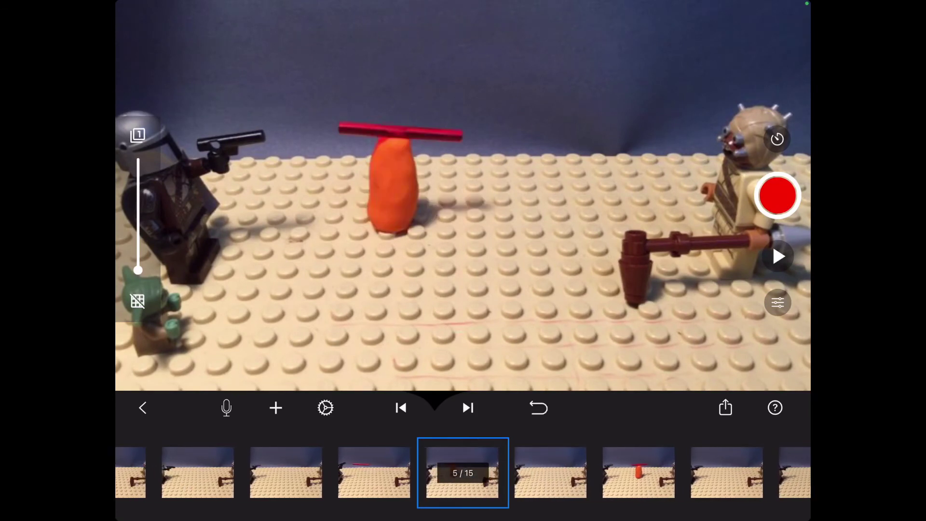
# Step: Retouch the new frame 5, erasing the clay under the red bar, undoing and redoing strokes
pyautogui.click(464, 473)
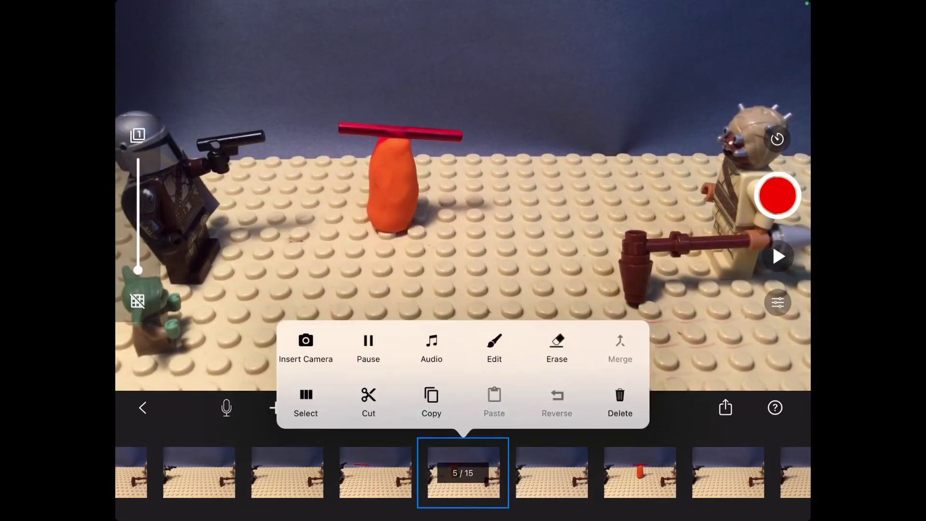
pyautogui.click(494, 347)
pyautogui.moveTo(413, 278)
pyautogui.mouseDown()
pyautogui.moveTo(369, 307)
pyautogui.moveTo(446, 290)
pyautogui.mouseUp()
pyautogui.click(187, 17)
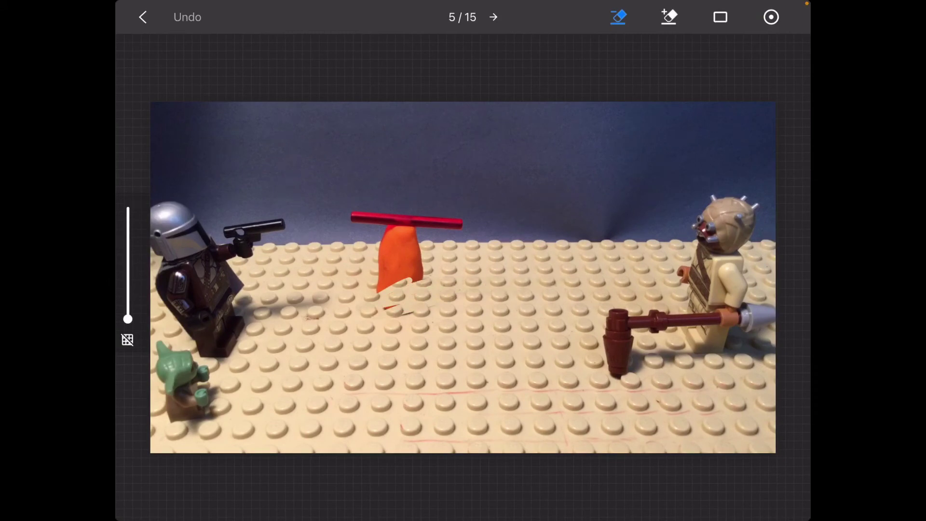
pyautogui.moveTo(358, 315)
pyautogui.mouseDown()
pyautogui.moveTo(391, 308)
pyautogui.moveTo(431, 274)
pyautogui.mouseUp()
pyautogui.moveTo(373, 275)
pyautogui.mouseDown()
pyautogui.moveTo(423, 259)
pyautogui.moveTo(411, 234)
pyautogui.moveTo(425, 227)
pyautogui.mouseUp()
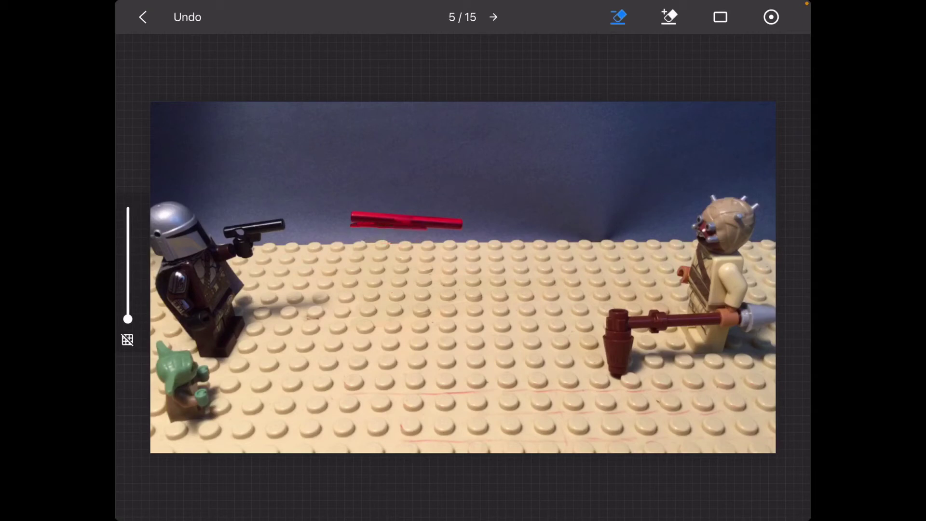
pyautogui.click(188, 17)
pyautogui.hotkey('ctrl', 'z')
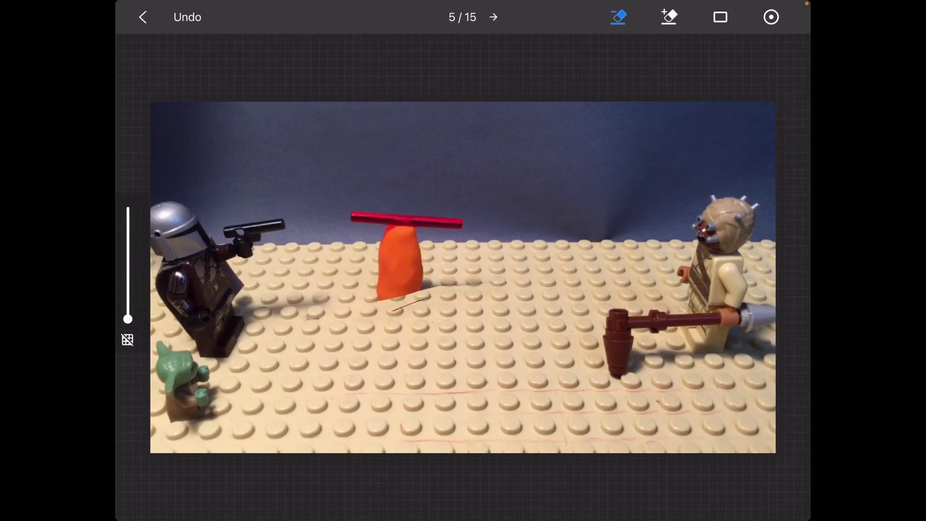
pyautogui.moveTo(391, 292)
pyautogui.mouseDown()
pyautogui.moveTo(434, 289)
pyautogui.moveTo(380, 281)
pyautogui.moveTo(420, 274)
pyautogui.moveTo(383, 257)
pyautogui.moveTo(420, 250)
pyautogui.moveTo(380, 244)
pyautogui.moveTo(413, 237)
pyautogui.moveTo(384, 227)
pyautogui.mouseUp()
# Step: Finish frame 5, then erase the orange clay under the red bar in frame 7
pyautogui.click(142, 16)
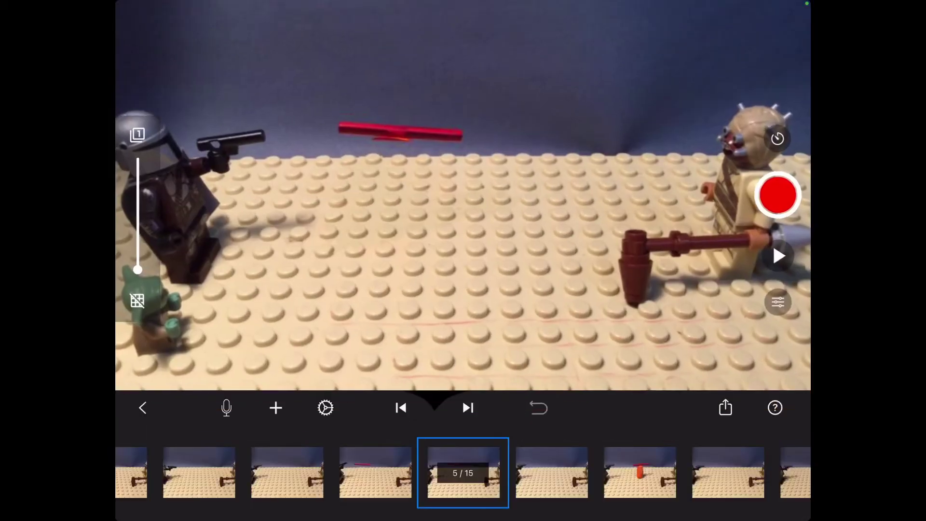
pyautogui.moveTo(651, 473)
pyautogui.mouseDown()
pyautogui.moveTo(289, 472)
pyautogui.moveTo(506, 473)
pyautogui.mouseUp()
pyautogui.moveTo(361, 473); pyautogui.dragTo(542, 472)
pyautogui.click(463, 473)
pyautogui.click(557, 347)
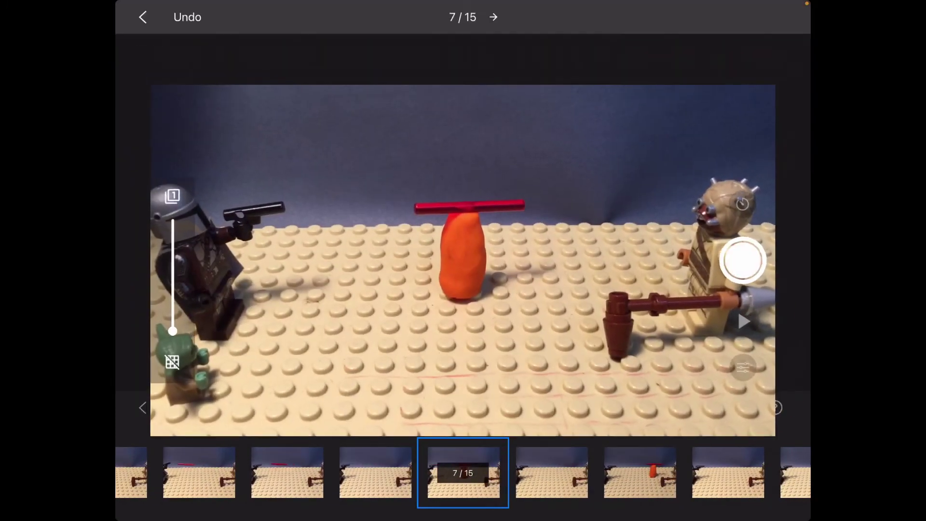
pyautogui.moveTo(500, 290)
pyautogui.mouseDown()
pyautogui.moveTo(449, 313)
pyautogui.moveTo(503, 289)
pyautogui.moveTo(443, 304)
pyautogui.moveTo(487, 288)
pyautogui.moveTo(441, 283)
pyautogui.moveTo(487, 272)
pyautogui.moveTo(442, 257)
pyautogui.moveTo(483, 242)
pyautogui.moveTo(443, 235)
pyautogui.mouseUp()
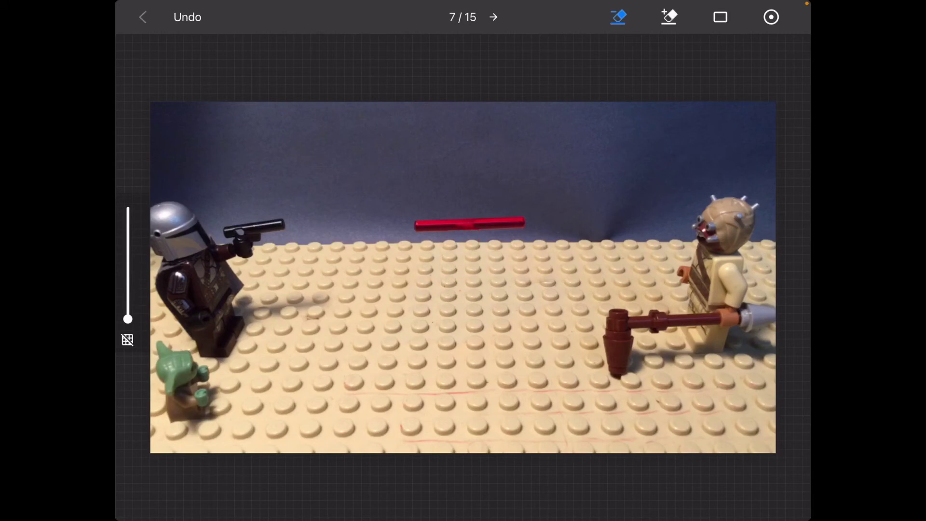
pyautogui.click(142, 17)
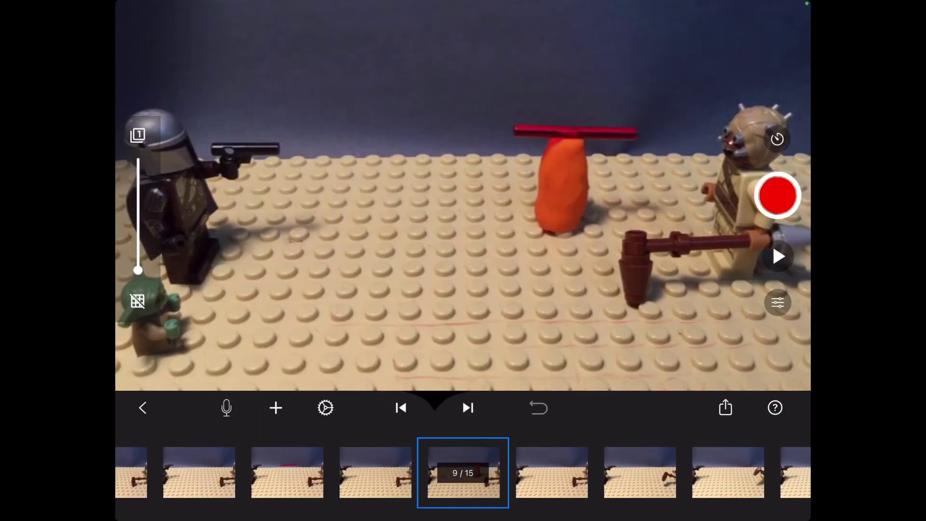
# Step: Erase all the orange clay beneath the red bar in frame 9
pyautogui.click(464, 472)
pyautogui.click(492, 352)
pyautogui.moveTo(583, 279); pyautogui.dragTo(525, 318)
pyautogui.moveTo(582, 300); pyautogui.dragTo(460, 336)
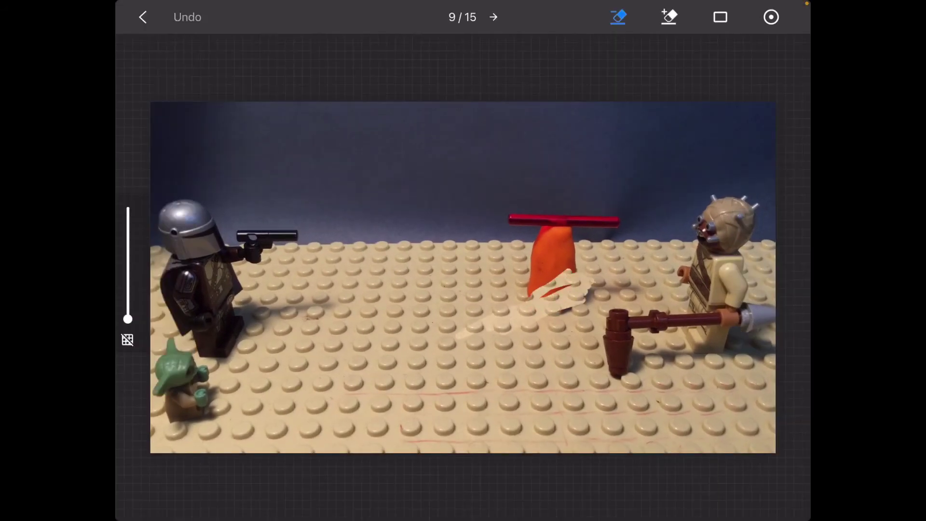
pyautogui.moveTo(550, 293); pyautogui.dragTo(409, 342)
pyautogui.moveTo(636, 282); pyautogui.dragTo(557, 311)
pyautogui.moveTo(593, 274)
pyautogui.mouseDown()
pyautogui.moveTo(500, 293)
pyautogui.moveTo(507, 286)
pyautogui.mouseUp()
pyautogui.moveTo(578, 254)
pyautogui.mouseDown()
pyautogui.moveTo(505, 269)
pyautogui.moveTo(518, 253)
pyautogui.mouseUp()
pyautogui.moveTo(570, 238)
pyautogui.mouseDown()
pyautogui.moveTo(534, 239)
pyautogui.moveTo(541, 228)
pyautogui.mouseUp()
pyautogui.click(142, 17)
pyautogui.moveTo(289, 473)
pyautogui.mouseDown()
pyautogui.moveTo(651, 473)
pyautogui.moveTo(362, 473)
pyautogui.mouseUp()
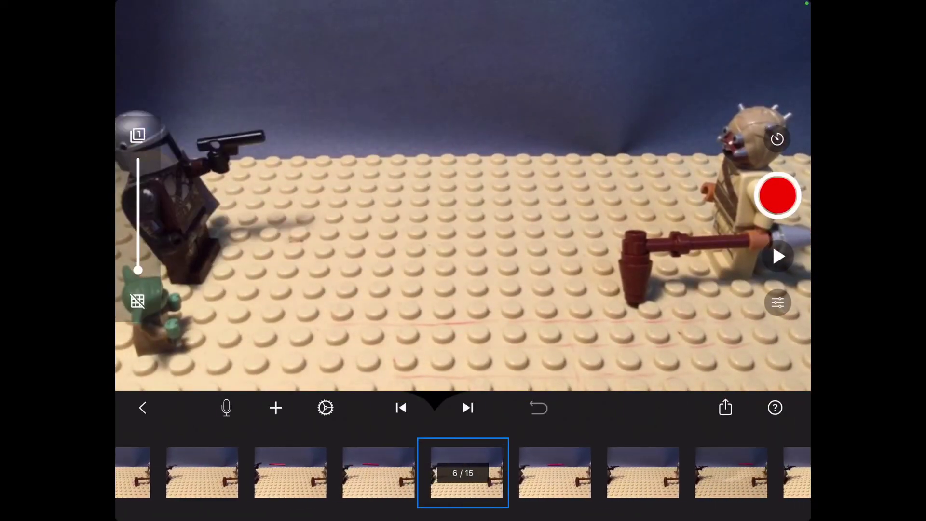
# Step: Delete two unwanted frames plus frame 8, then play the twelve-frame animation
pyautogui.click(463, 473)
pyautogui.click(618, 402)
pyautogui.click(463, 472)
pyautogui.click(618, 402)
pyautogui.moveTo(506, 473); pyautogui.dragTo(419, 473)
pyautogui.click(463, 473)
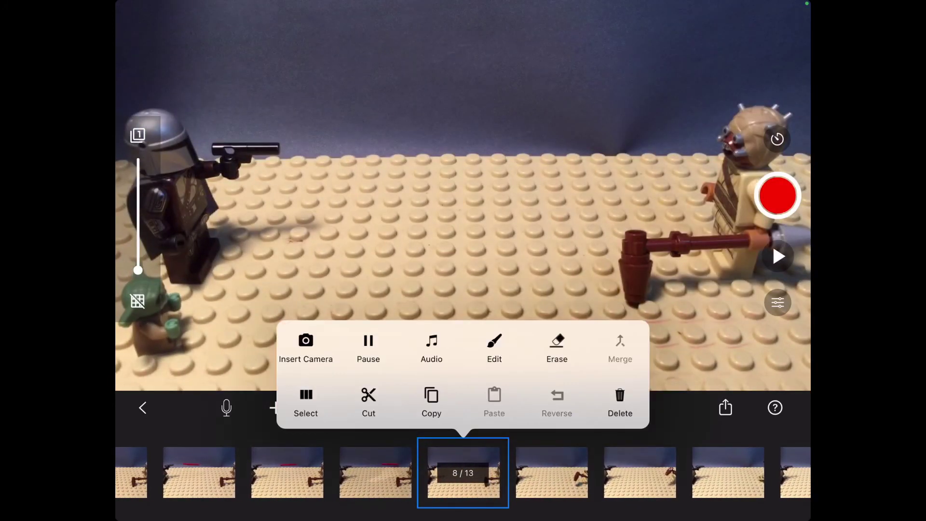
pyautogui.click(618, 404)
pyautogui.moveTo(290, 472); pyautogui.dragTo(579, 473)
pyautogui.click(778, 257)
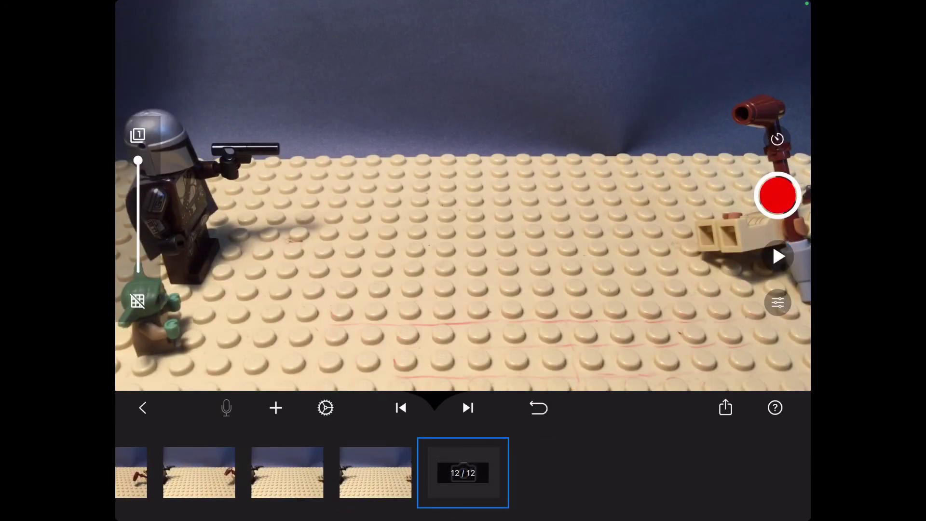
# Step: Change the movie speed from 7 to 8 FPS in Movie Settings and replay the twelve-frame clip
pyautogui.click(778, 256)
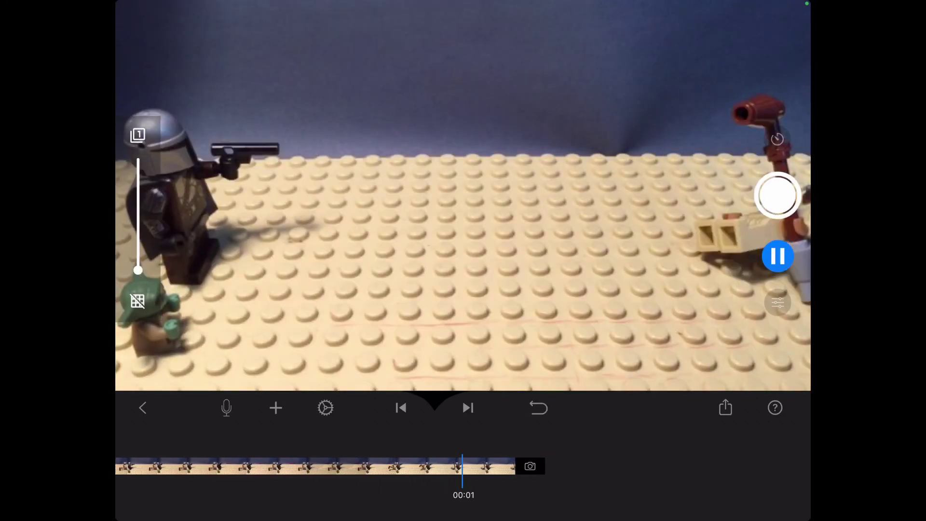
pyautogui.click(326, 408)
pyautogui.moveTo(507, 406); pyautogui.dragTo(466, 406)
pyautogui.click(683, 372)
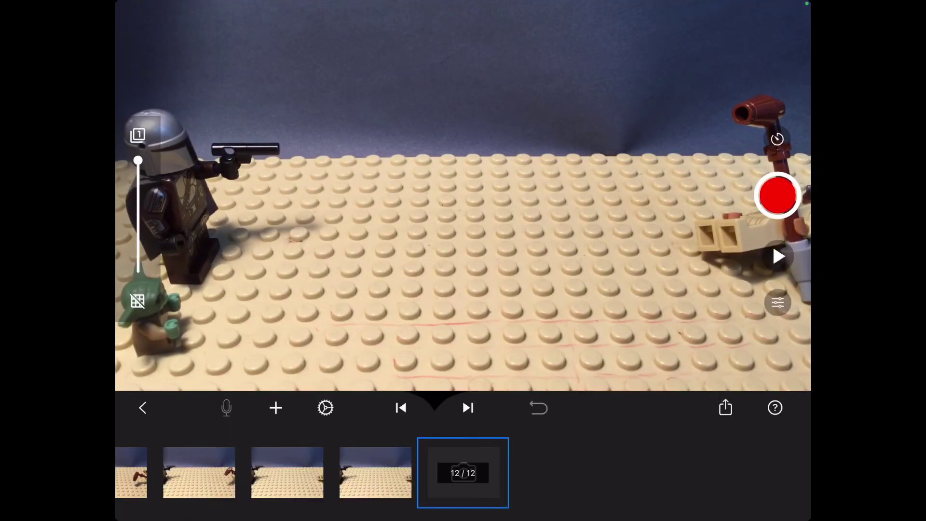
pyautogui.click(779, 256)
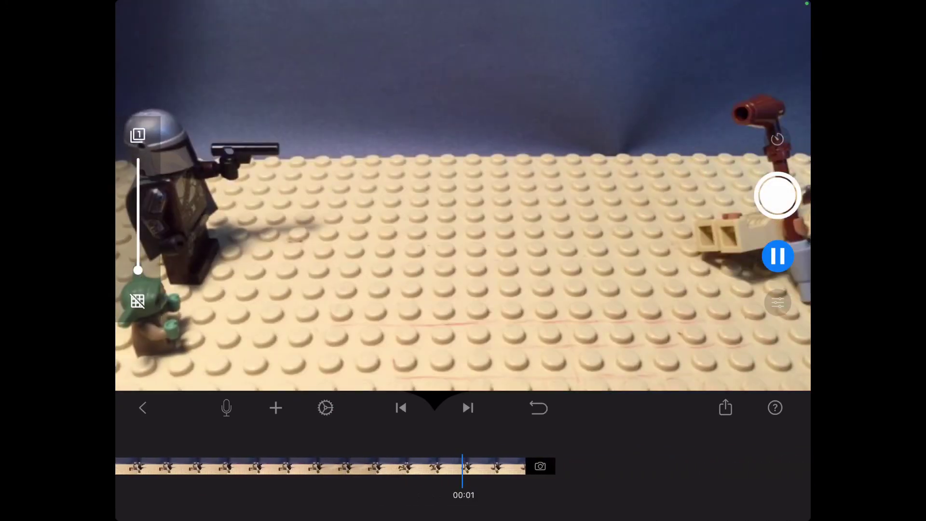